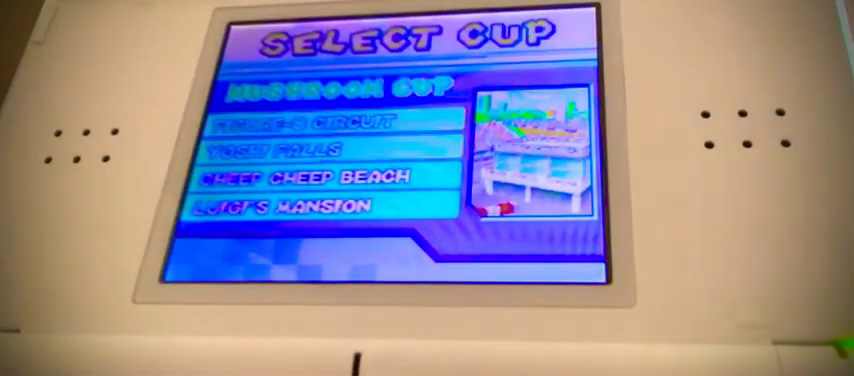
key(Down)
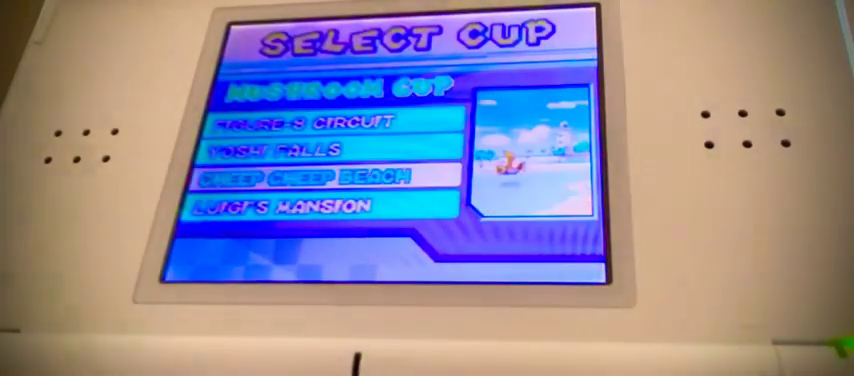
key(Down)
key(Down)
key(Right)
key(Right)
key(Down)
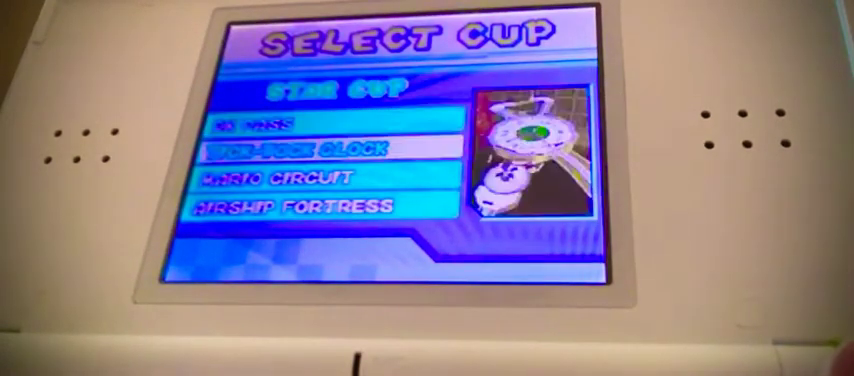
key(Return)
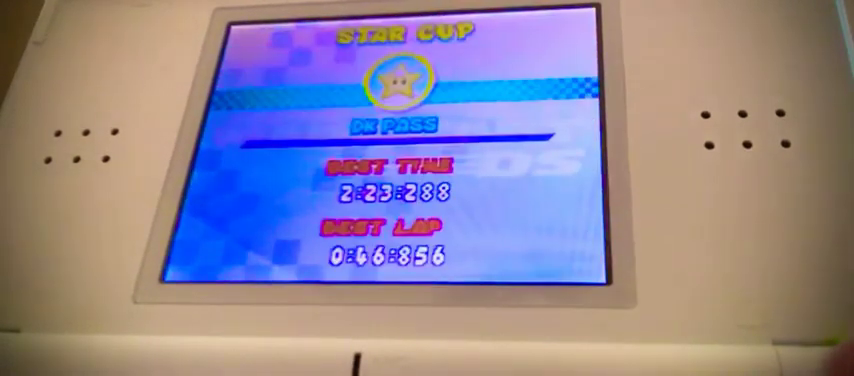